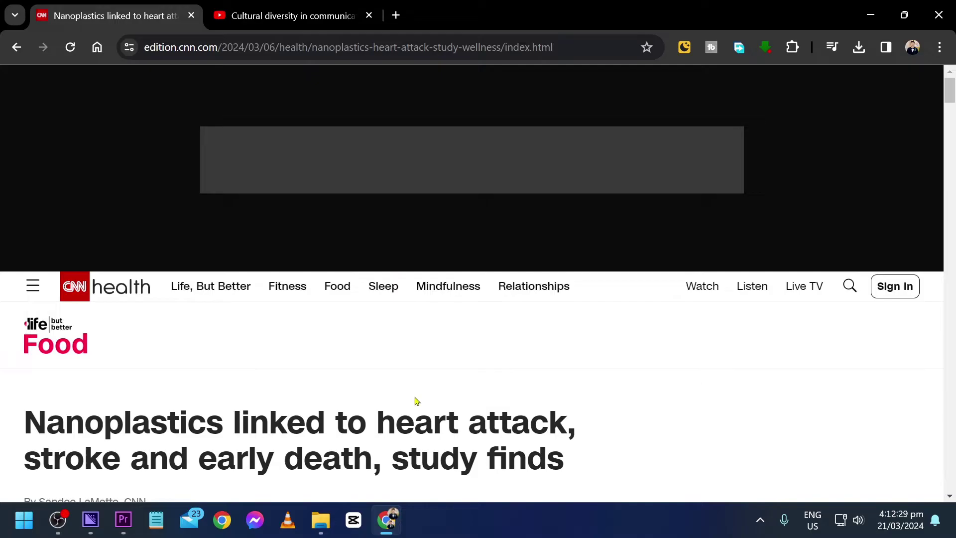
scroll(416, 401, down, 3)
scroll(448, 269, down, 3)
scroll(448, 269, down, 2)
scroll(281, 224, down, 2)
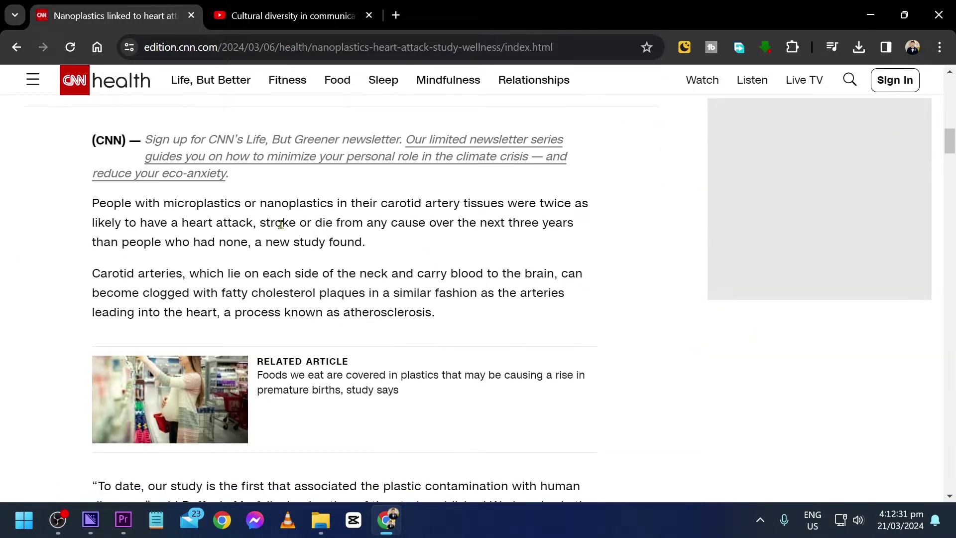
scroll(317, 225, down, 1)
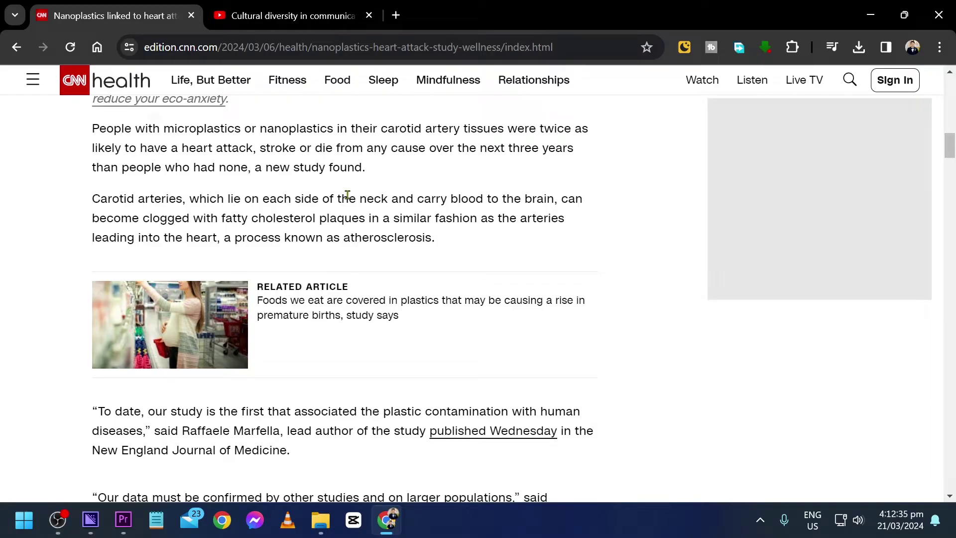
Open DevTools on the CNN article at phone width and show the device toolbar's options menu.
right_click(319, 168)
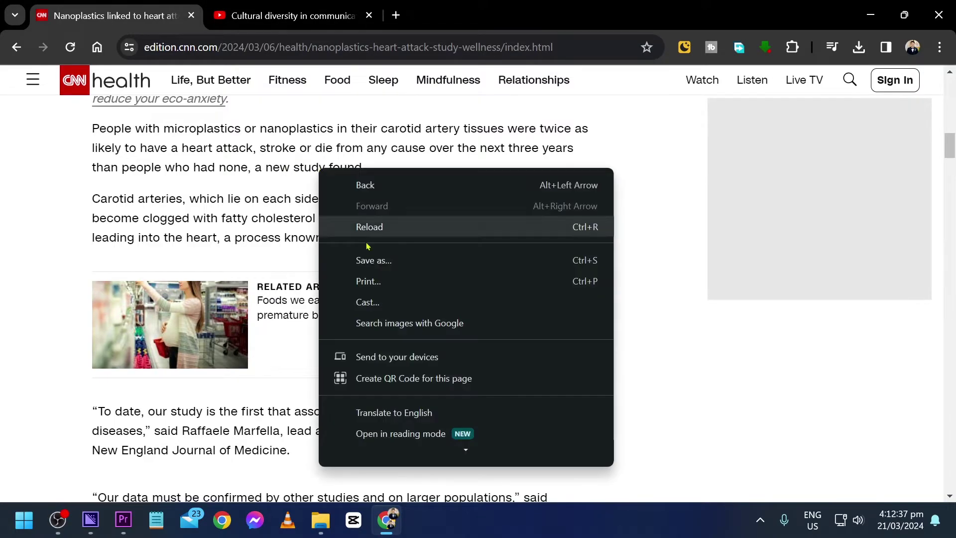
scroll(482, 438, down, 2)
scroll(459, 423, down, 2)
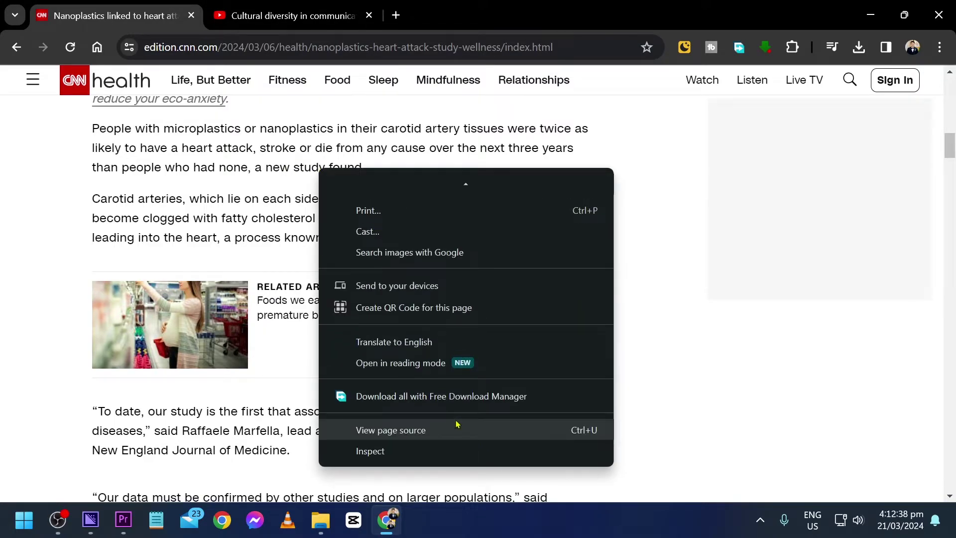
click(377, 452)
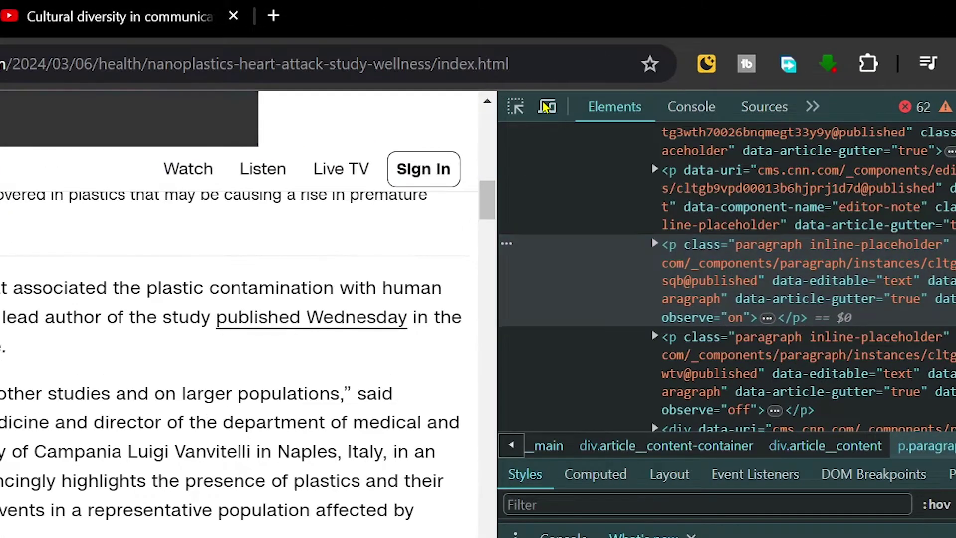
click(547, 106)
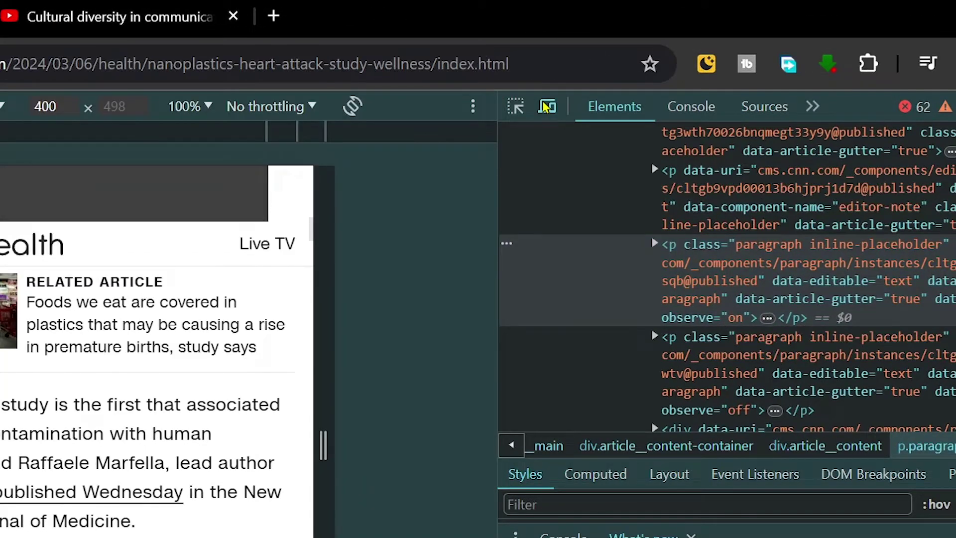
scroll(249, 254, down, 3)
scroll(305, 298, down, 3)
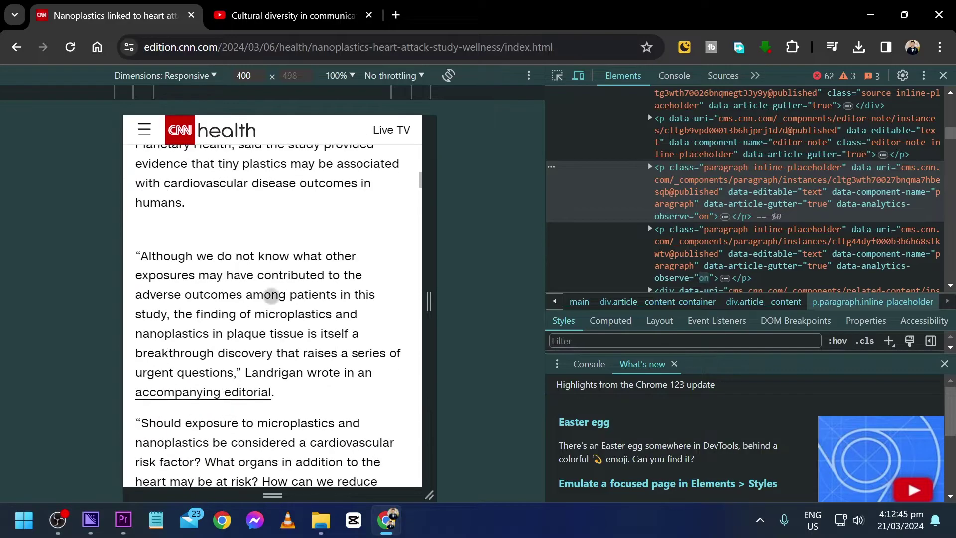
scroll(312, 324, down, 3)
scroll(311, 323, up, 5)
scroll(311, 323, up, 5)
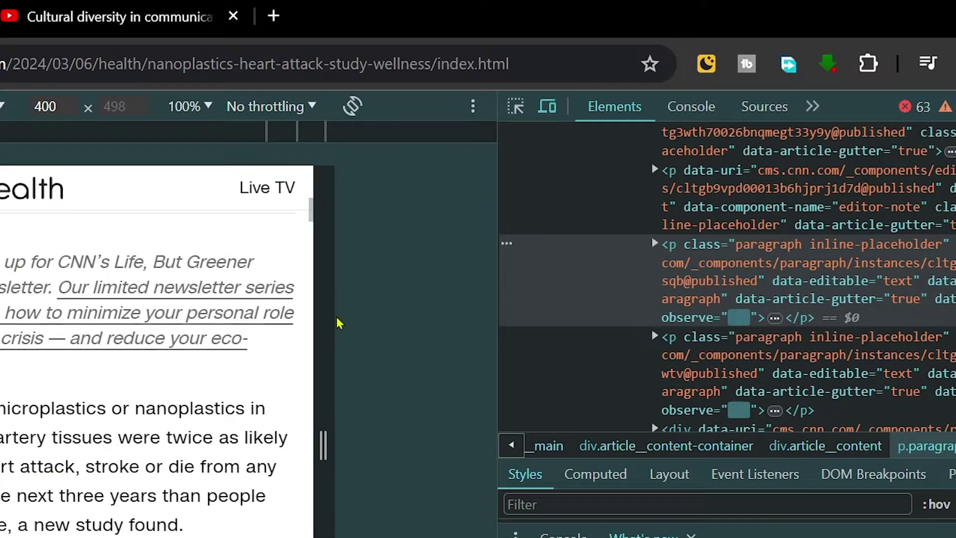
click(473, 107)
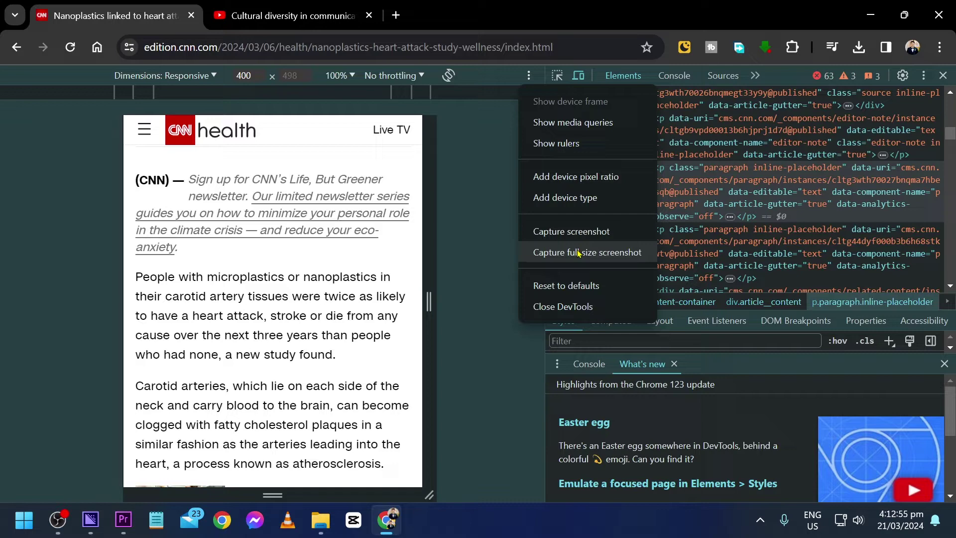
Save a full-size PNG screenshot of the CNN article and open it from Downloads.
click(577, 254)
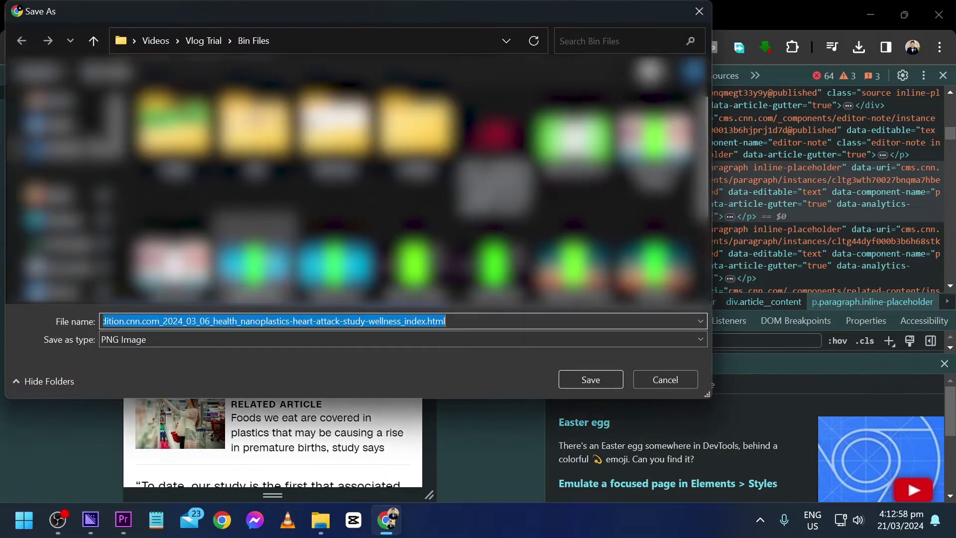
click(590, 379)
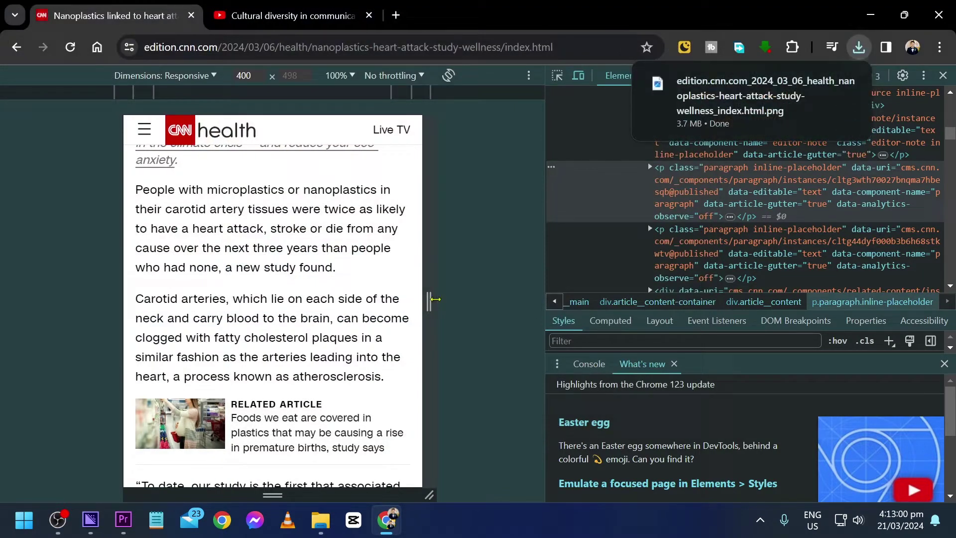
click(858, 46)
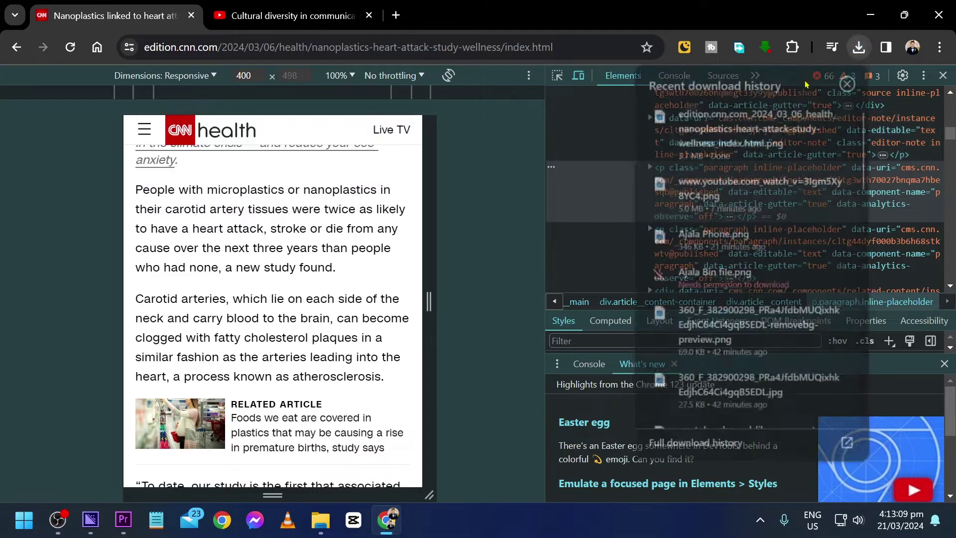
click(743, 112)
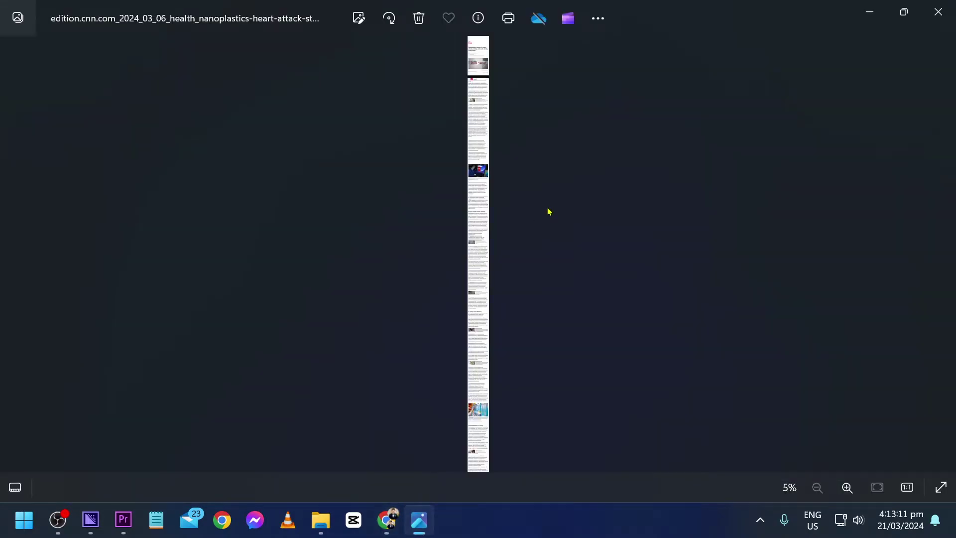
scroll(499, 215, up, 5)
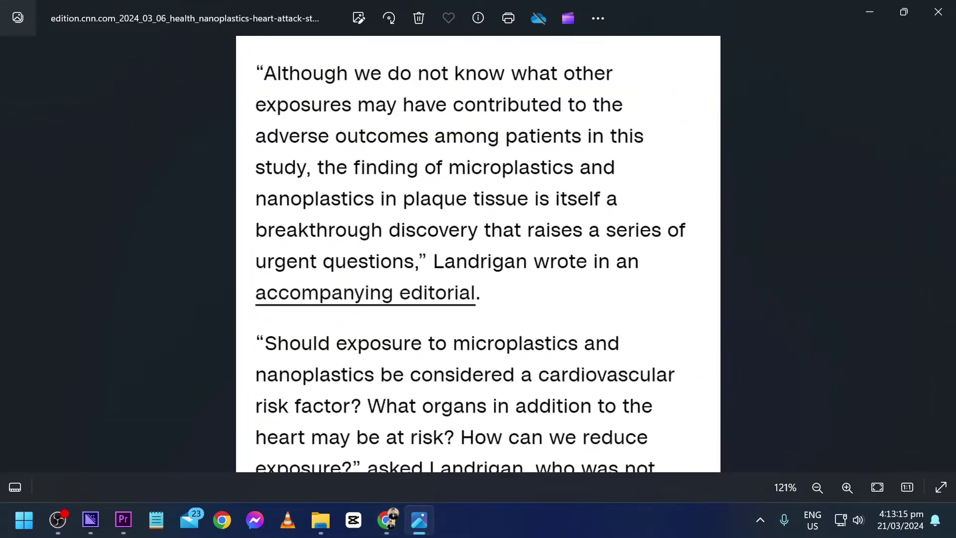
scroll(559, 122, up, 3)
scroll(486, 175, up, 3)
scroll(523, 187, up, 3)
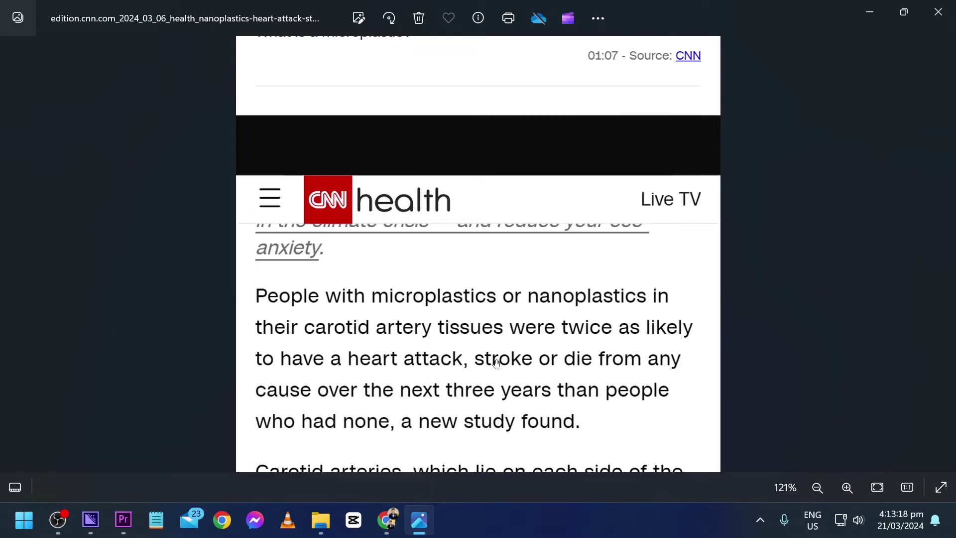
scroll(596, 210, up, 2)
scroll(595, 209, down, 3)
scroll(729, 235, up, 5)
scroll(523, 337, up, 5)
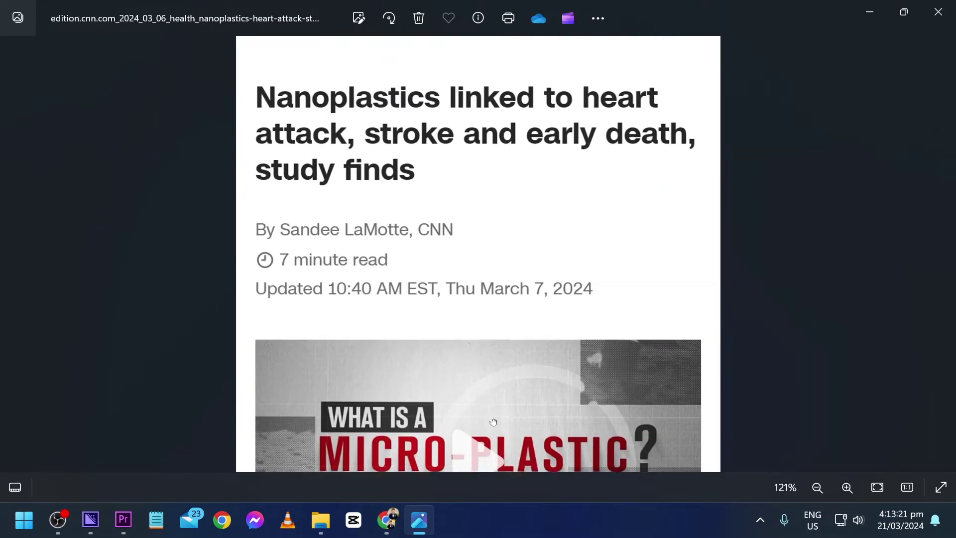
scroll(492, 389, up, 2)
scroll(492, 390, down, 5)
scroll(491, 389, down, 3)
scroll(492, 389, down, 2)
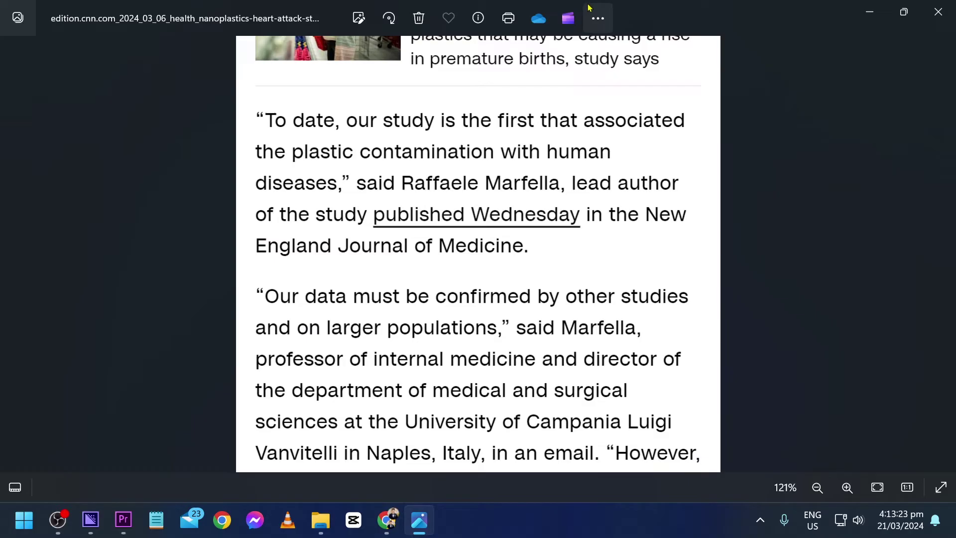
Close Photos and switch to the YouTube Cultural diversity video tab.
click(938, 12)
click(306, 7)
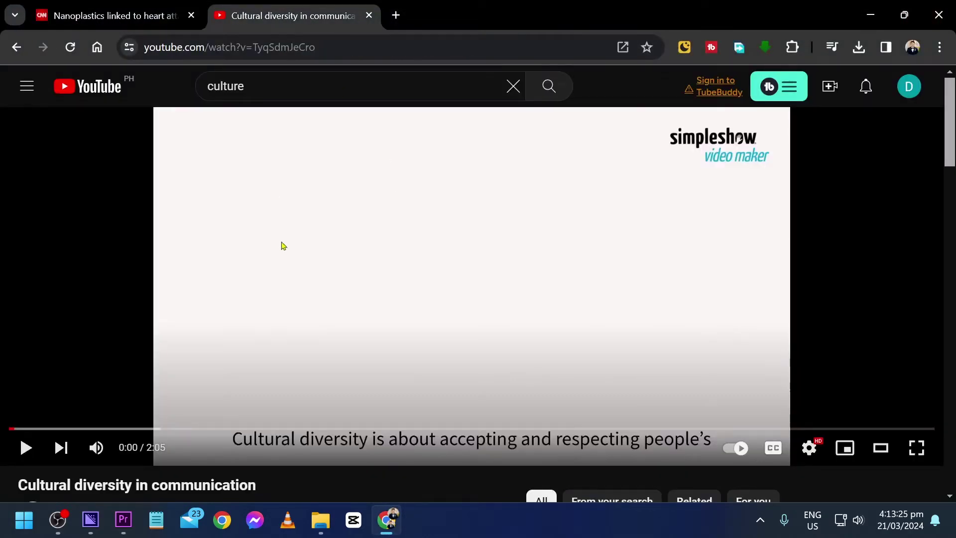
scroll(282, 246, down, 1)
scroll(254, 279, down, 2)
Open DevTools on the YouTube video page and save a full-size PNG screenshot.
right_click(179, 263)
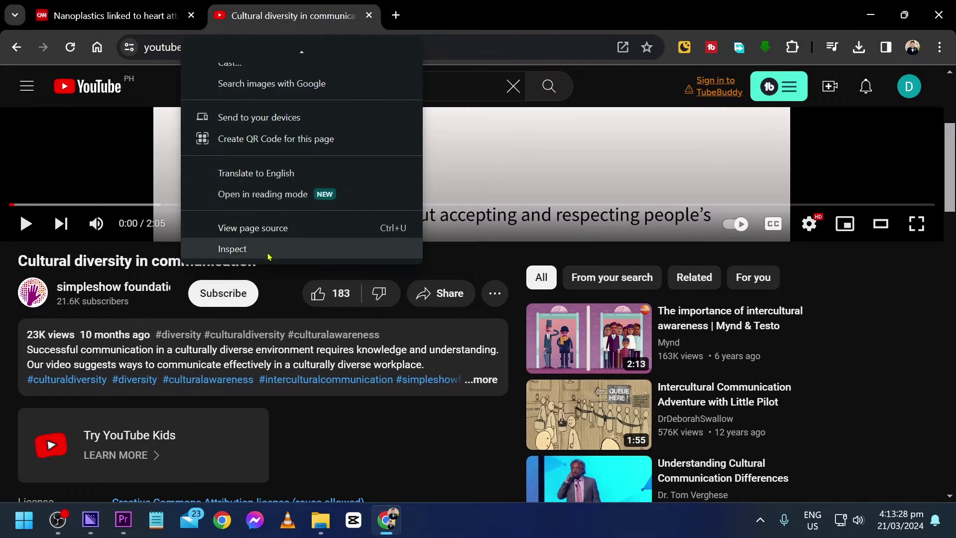
click(246, 247)
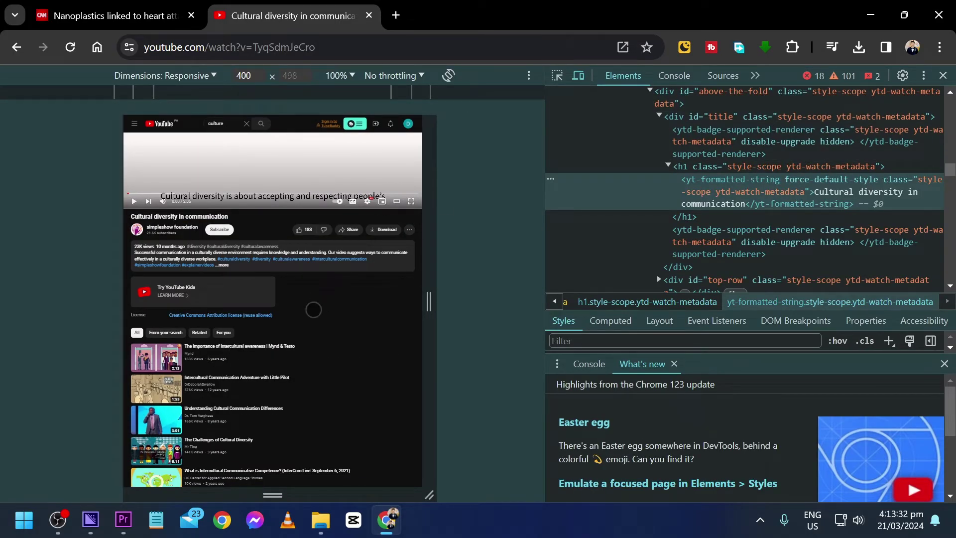
click(529, 76)
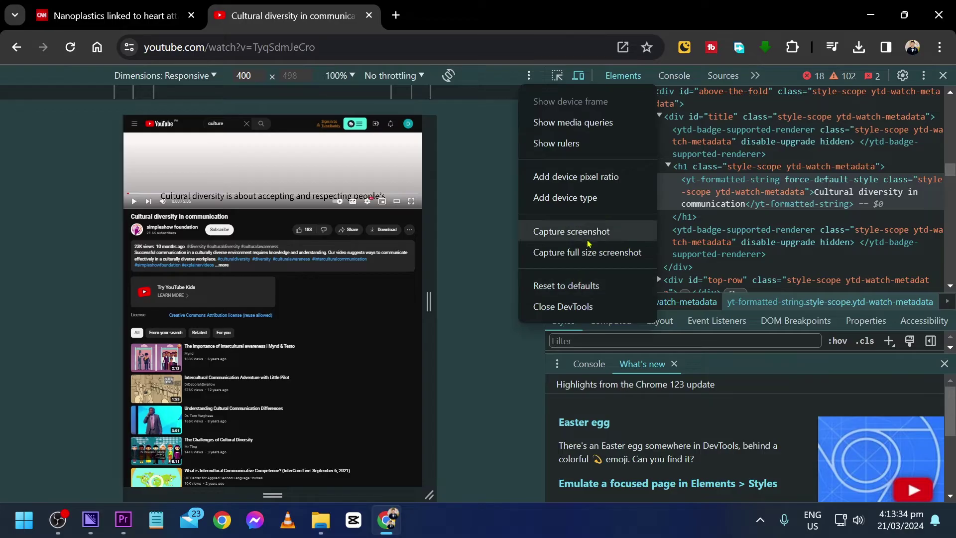
click(590, 254)
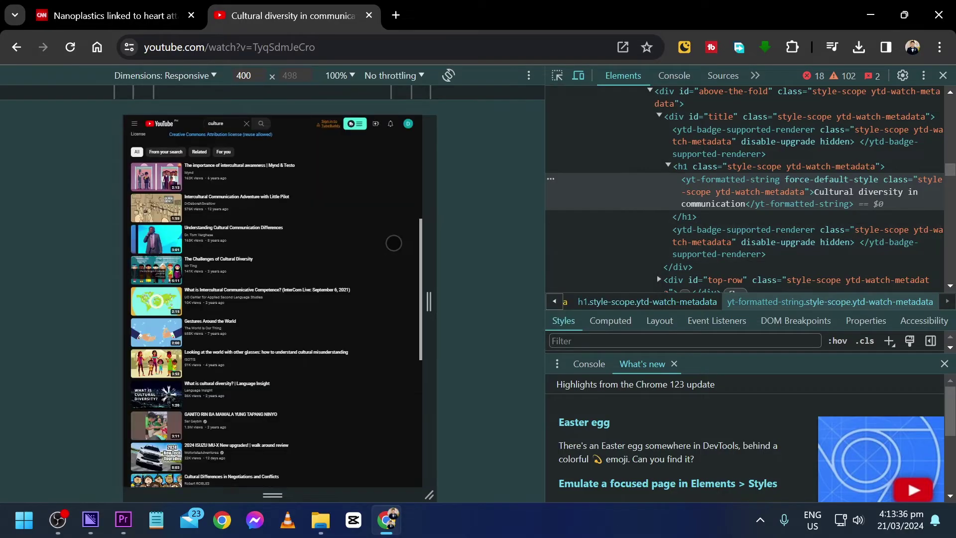
key(Return)
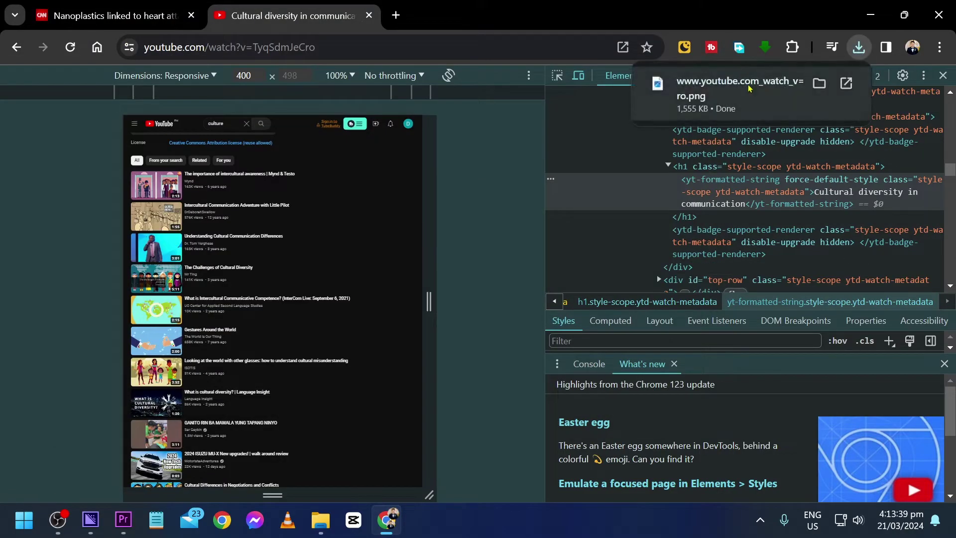
scroll(453, 237, up, 5)
scroll(486, 156, up, 5)
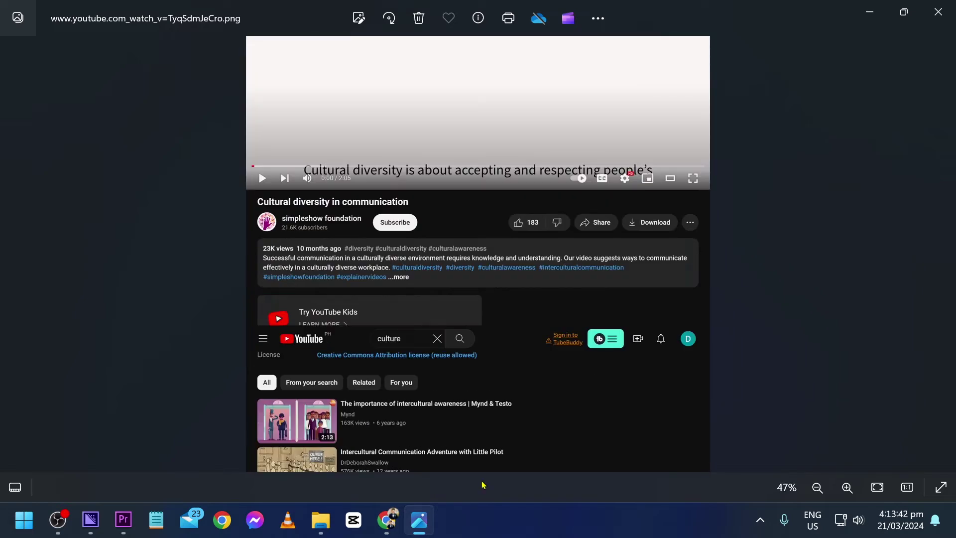
scroll(522, 412, down, 5)
scroll(508, 265, down, 5)
scroll(508, 369, down, 5)
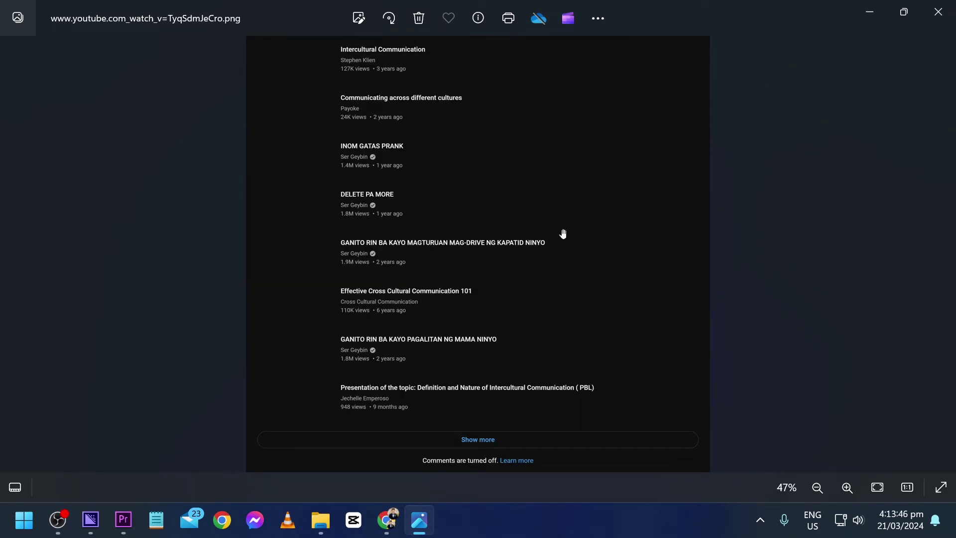
click(939, 12)
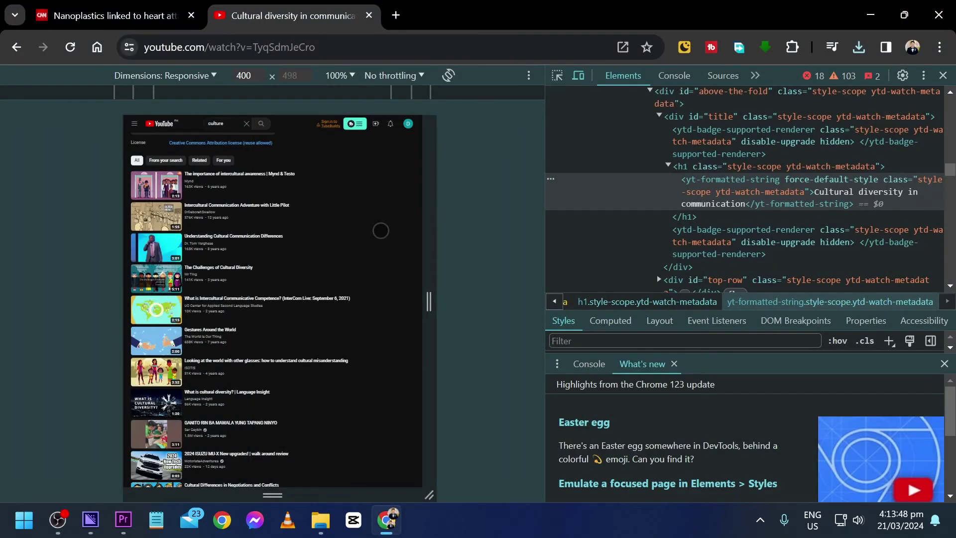